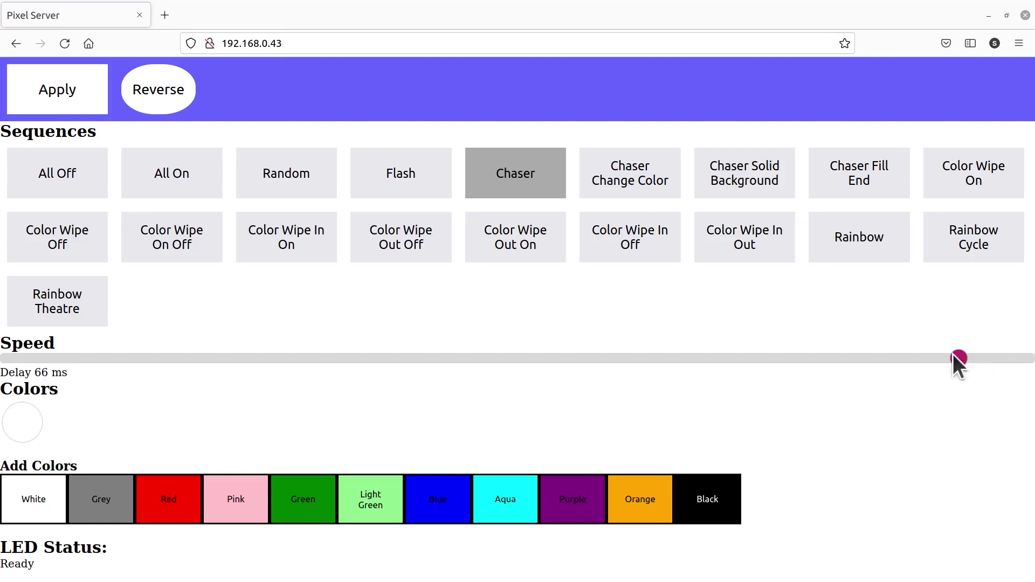
Sweep the Speed slider from slow to fastest and back, leaving the delay at 920 ms.
left_click_drag(959, 358, 63, 367)
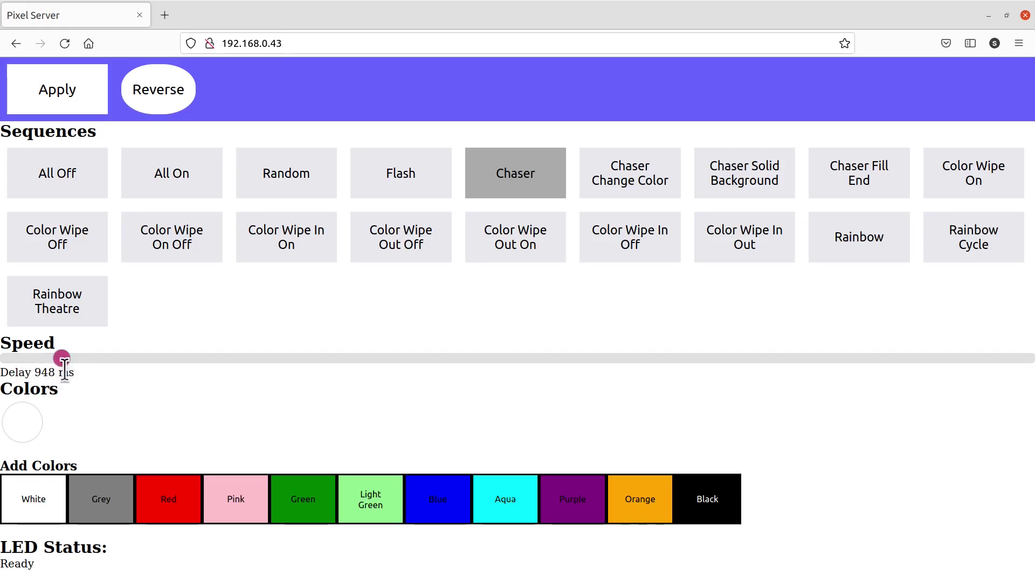
left_click_drag(62, 358, 1030, 362)
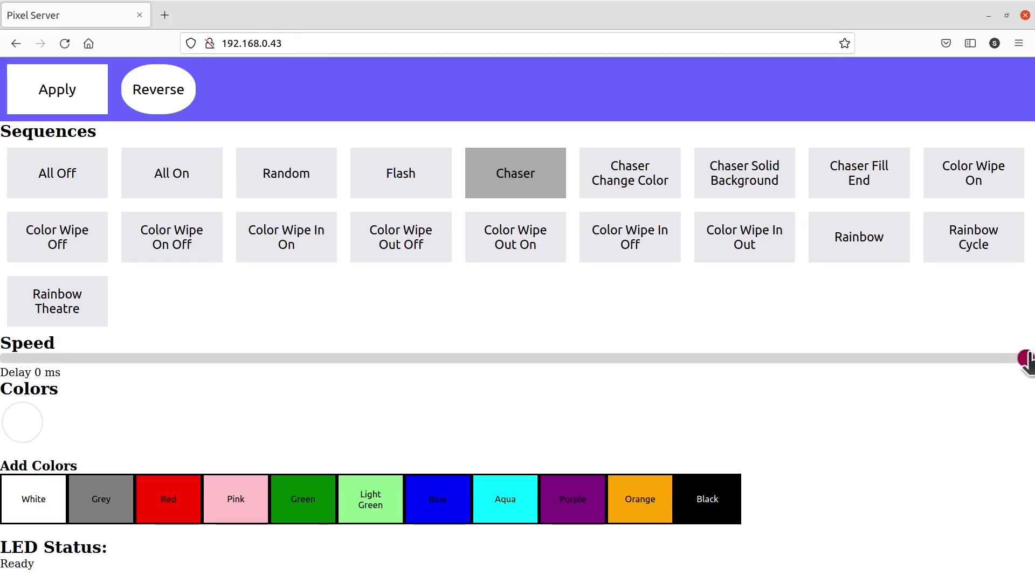
left_click_drag(1027, 362, 90, 360)
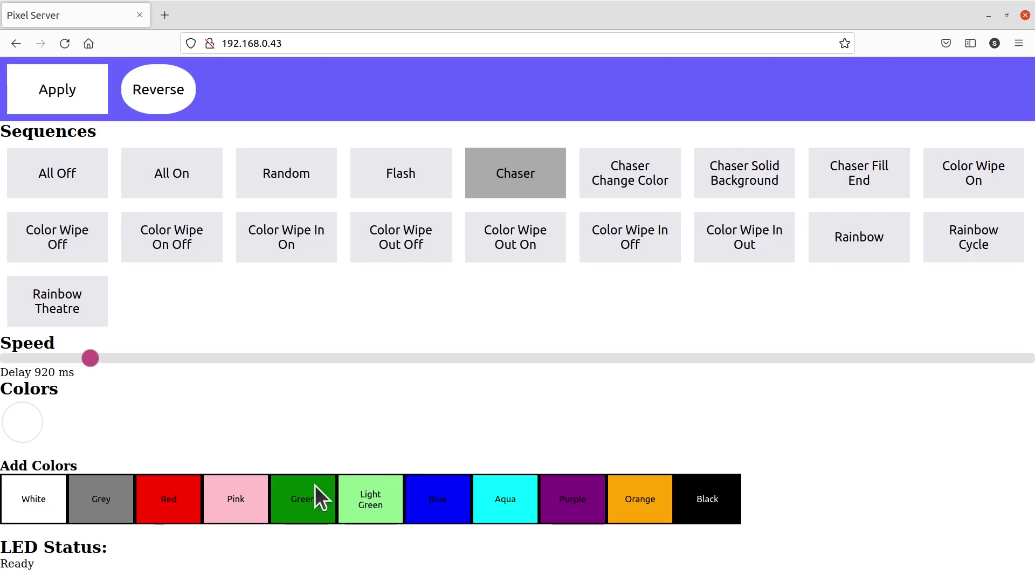
Add red, green and aqua, then remove aqua and reset the colour list to white.
left_click(163, 500)
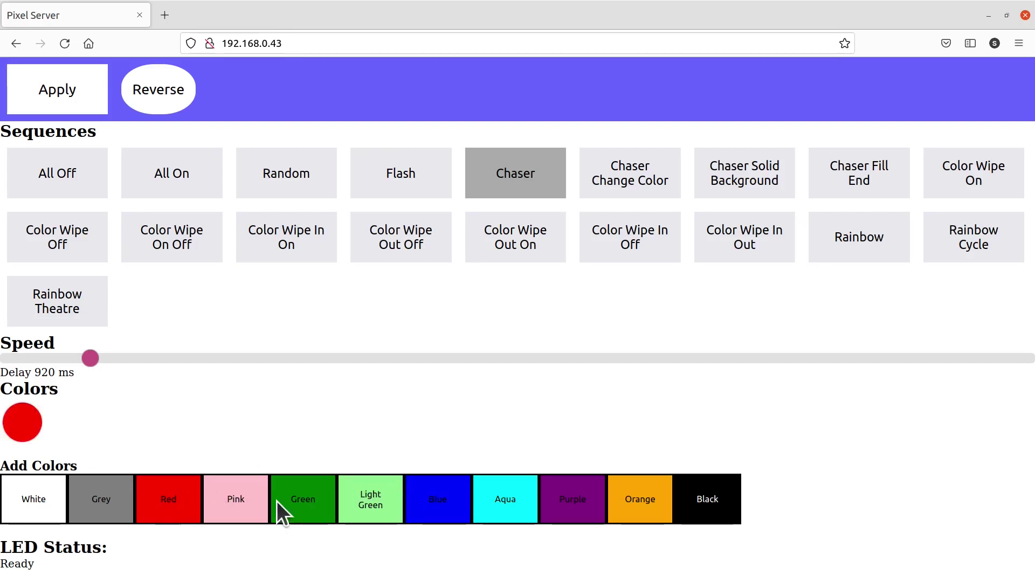
left_click(309, 500)
left_click(488, 494)
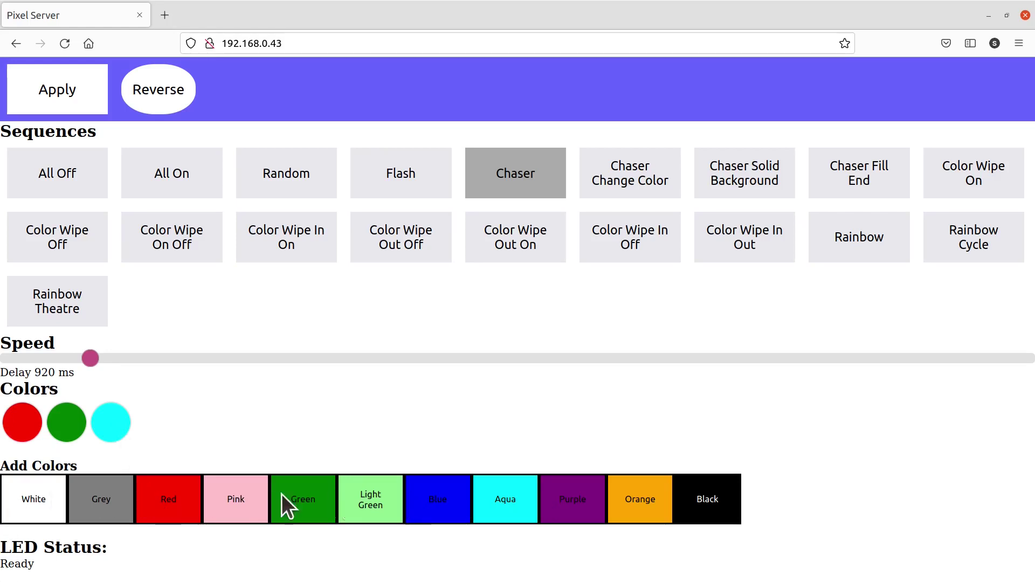
left_click(117, 439)
left_click(22, 422)
left_click(23, 499)
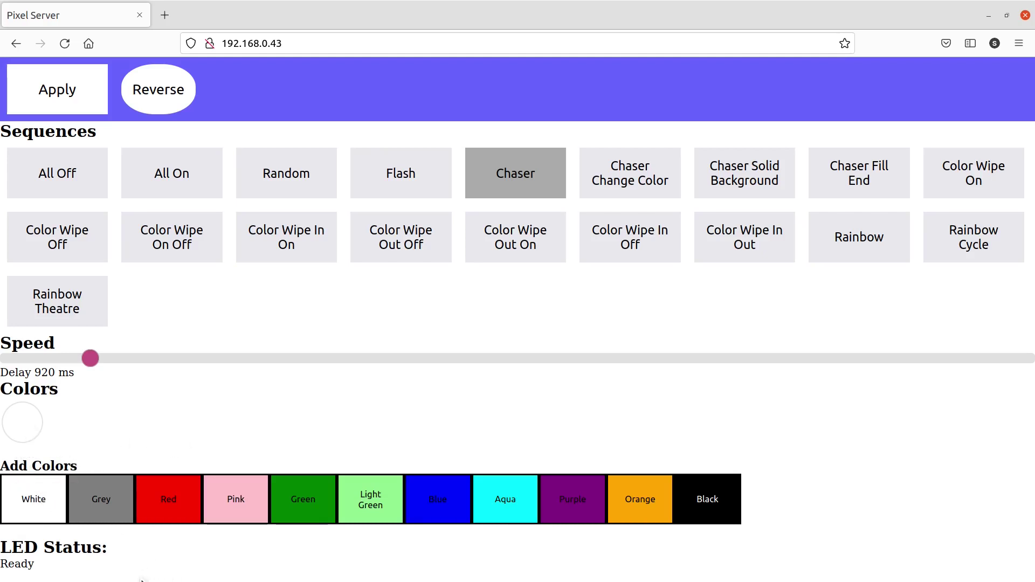
Build the colour list as red, green, blue and black, then turn all LEDs off.
left_click(170, 494)
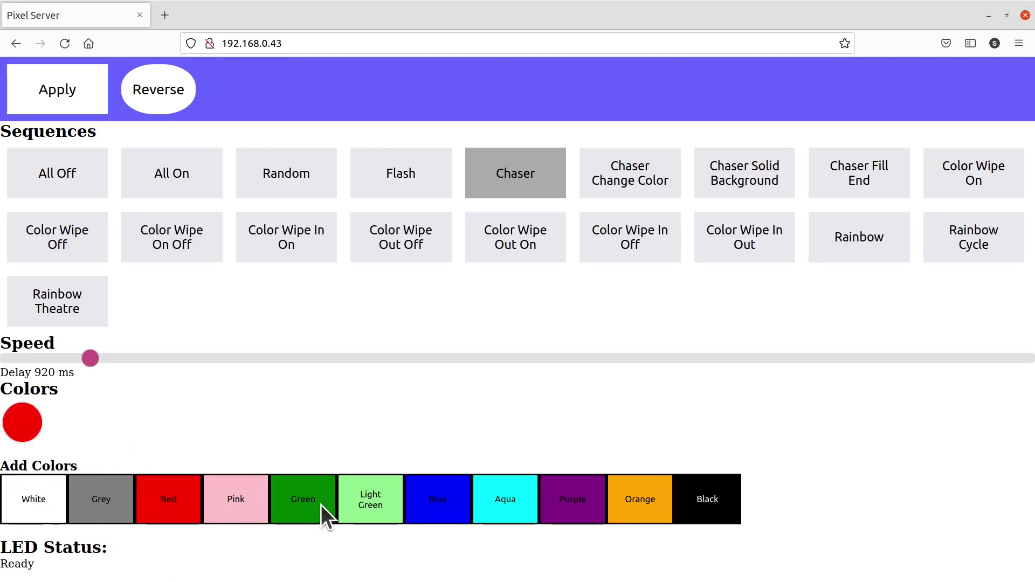
left_click(321, 505)
left_click(450, 506)
left_click(704, 503)
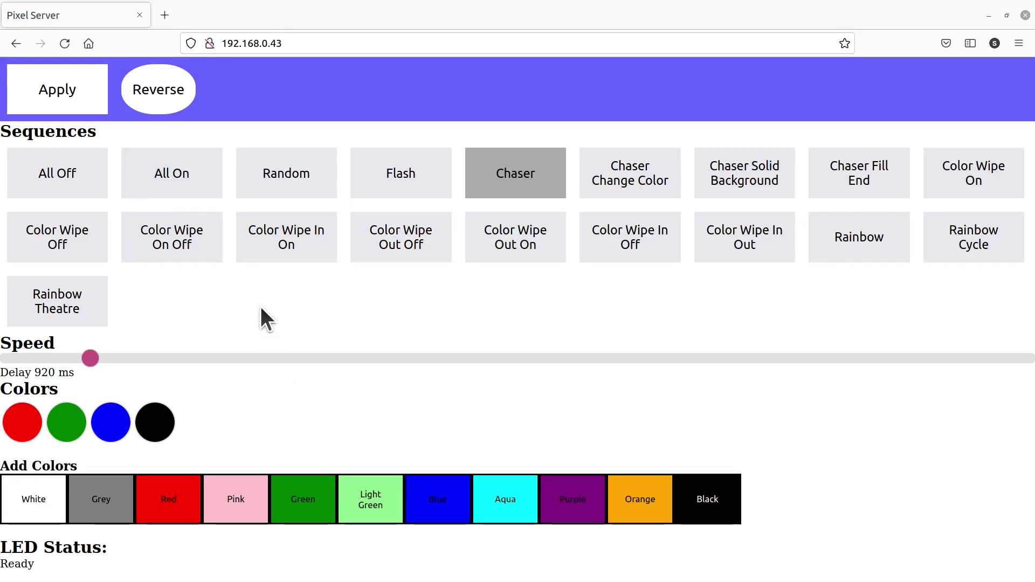
left_click(70, 168)
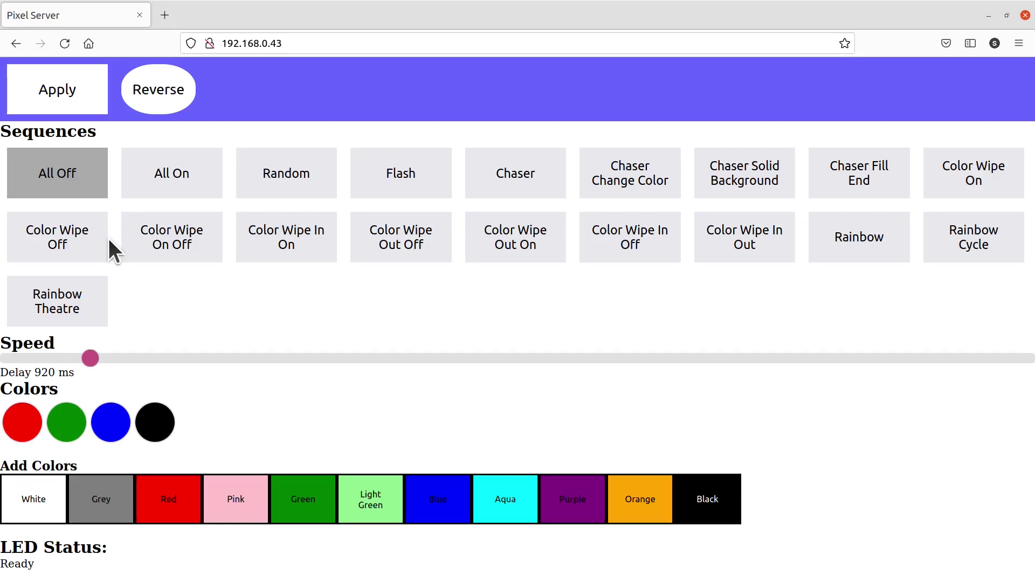
Run All On, Random and Flash in turn, finishing on the Chaser sequence.
left_click(148, 173)
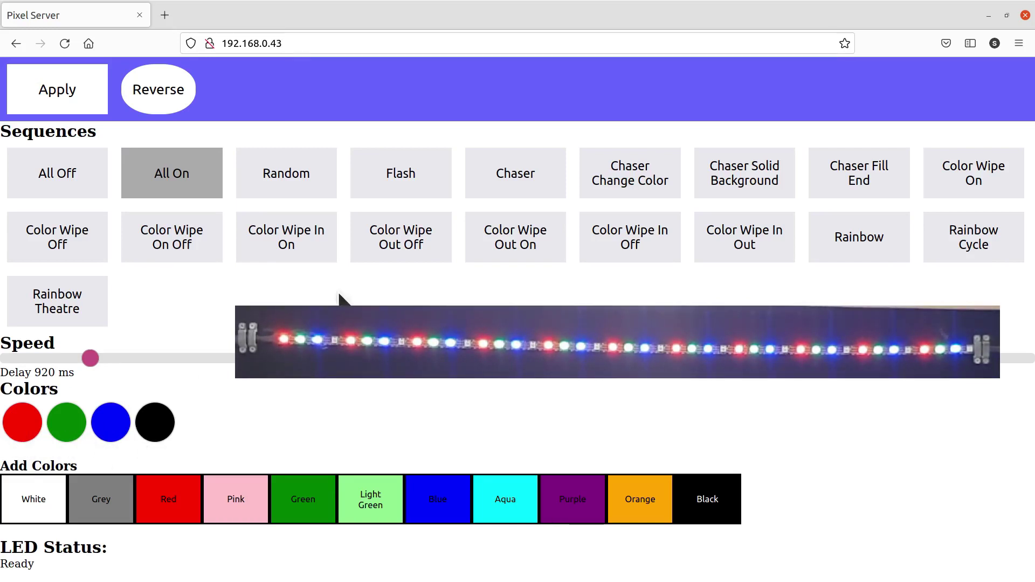
left_click(312, 185)
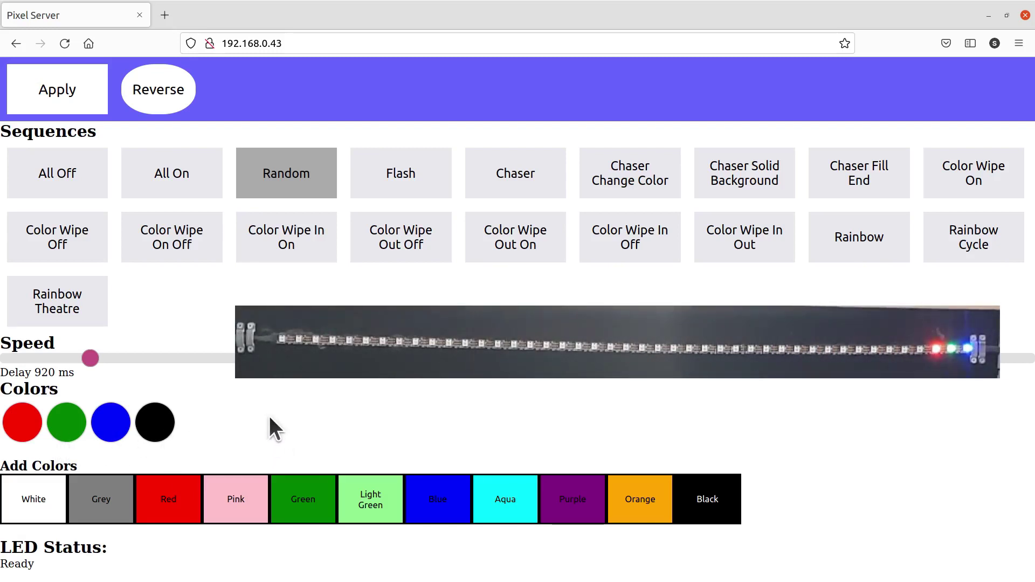
left_click(412, 178)
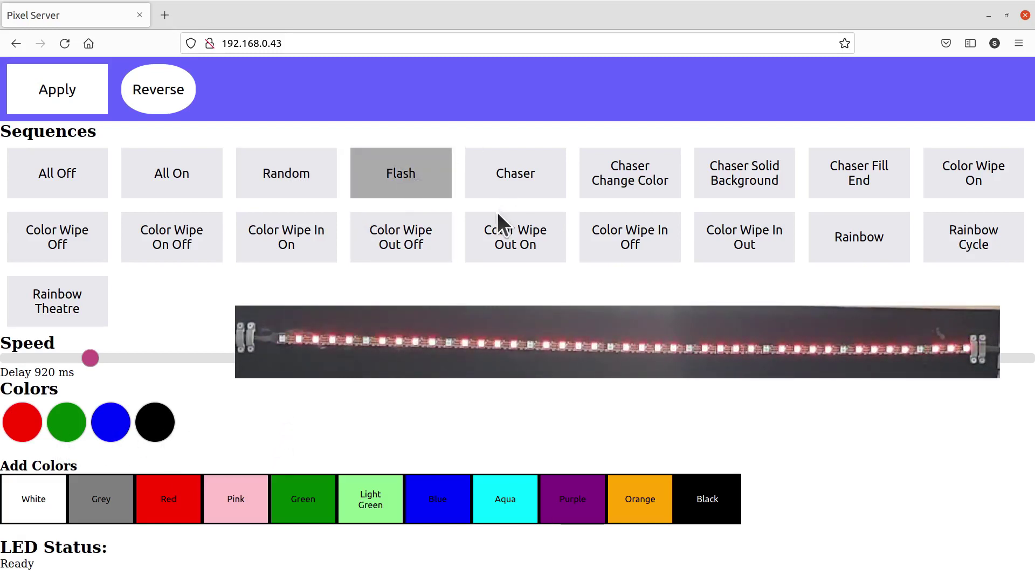
left_click(536, 173)
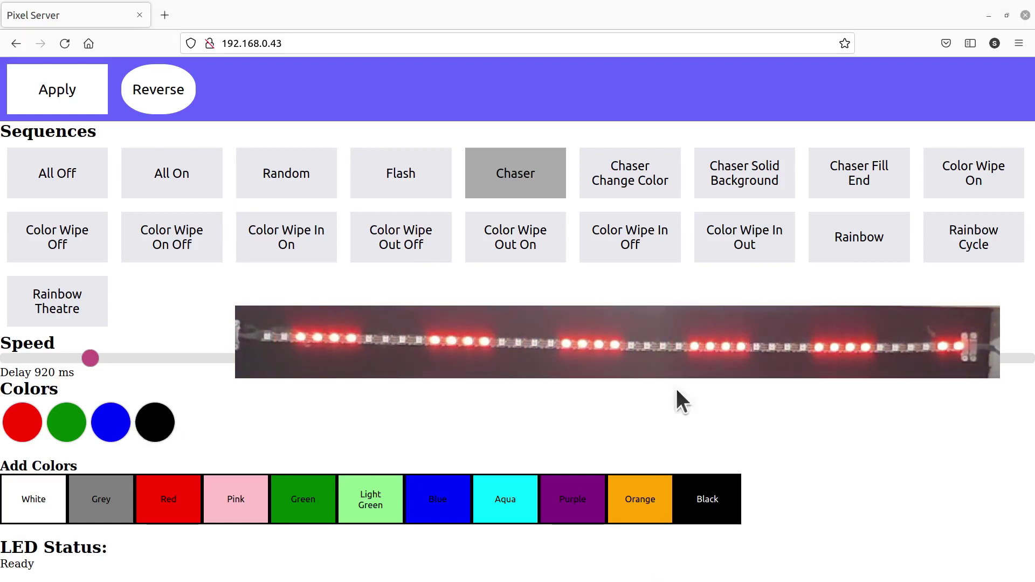
Run Chaser Change Color, Chaser Solid Background, Chaser Fill End, Color Wipe On, then Color Wipe Off.
left_click(647, 186)
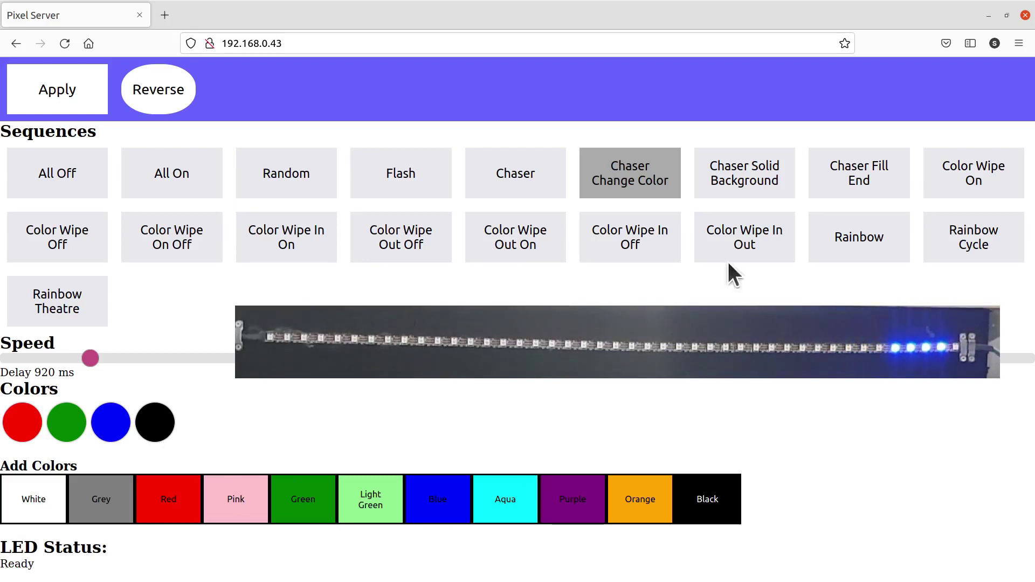
left_click(751, 187)
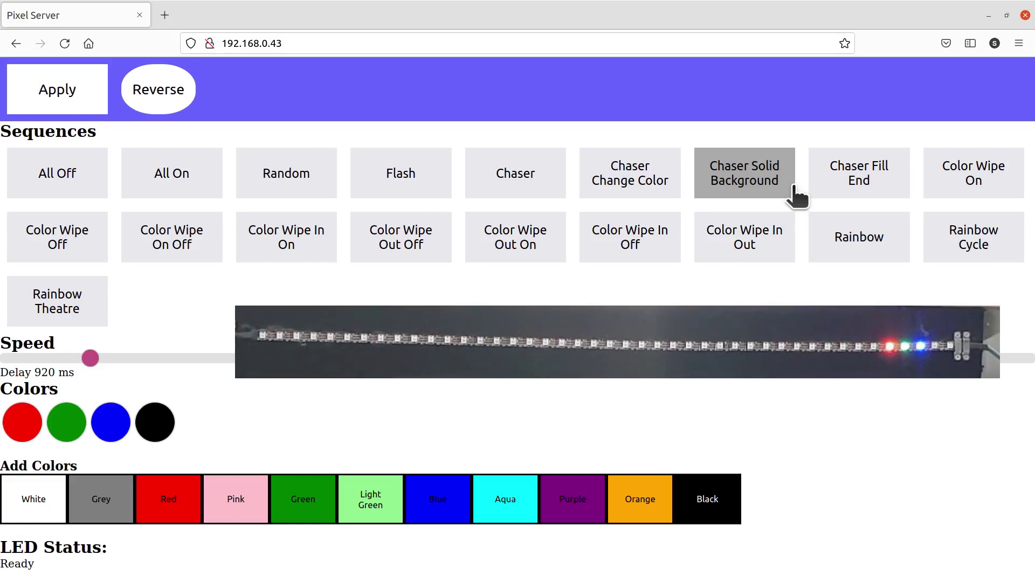
left_click(851, 186)
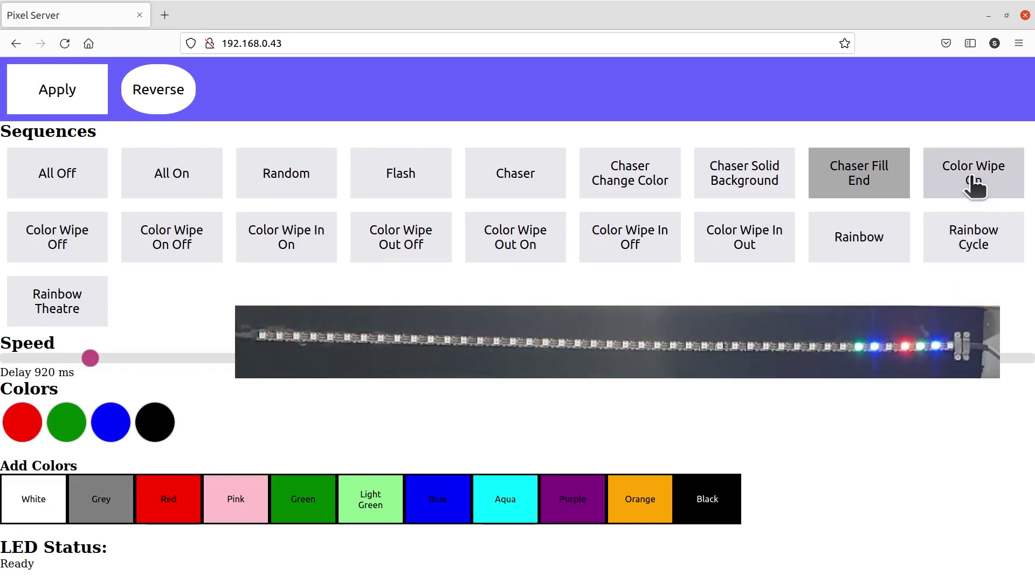
left_click(969, 189)
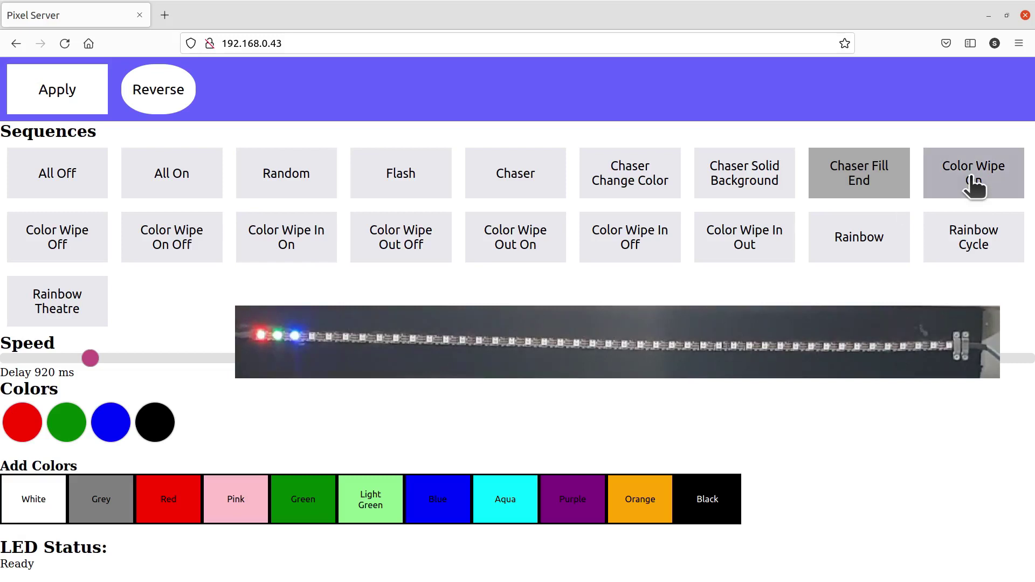
left_click(51, 248)
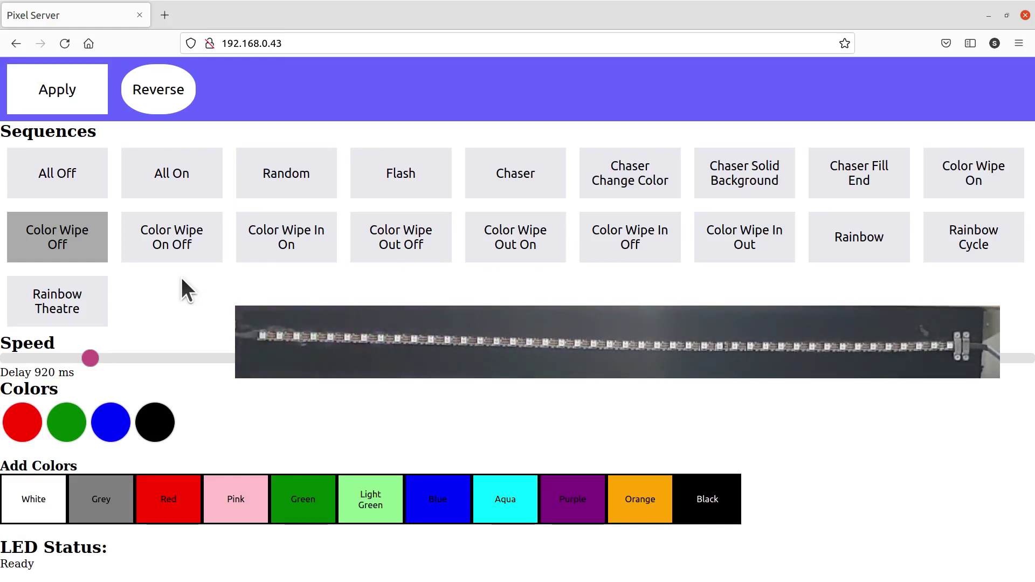
Run Color Wipe On Off, Rainbow and Rainbow Cycle, ending on Rainbow Theatre.
left_click(187, 252)
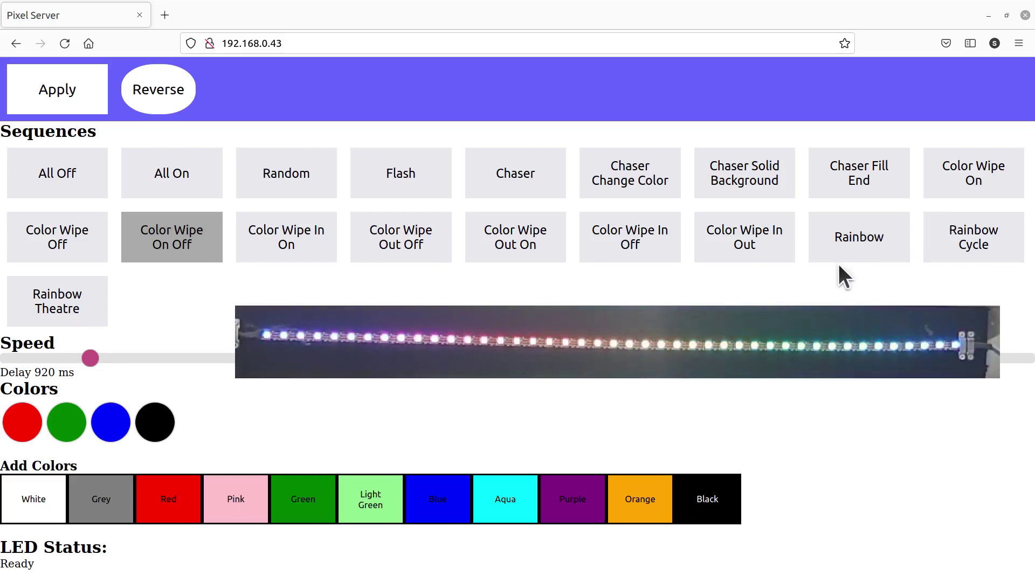
left_click(857, 257)
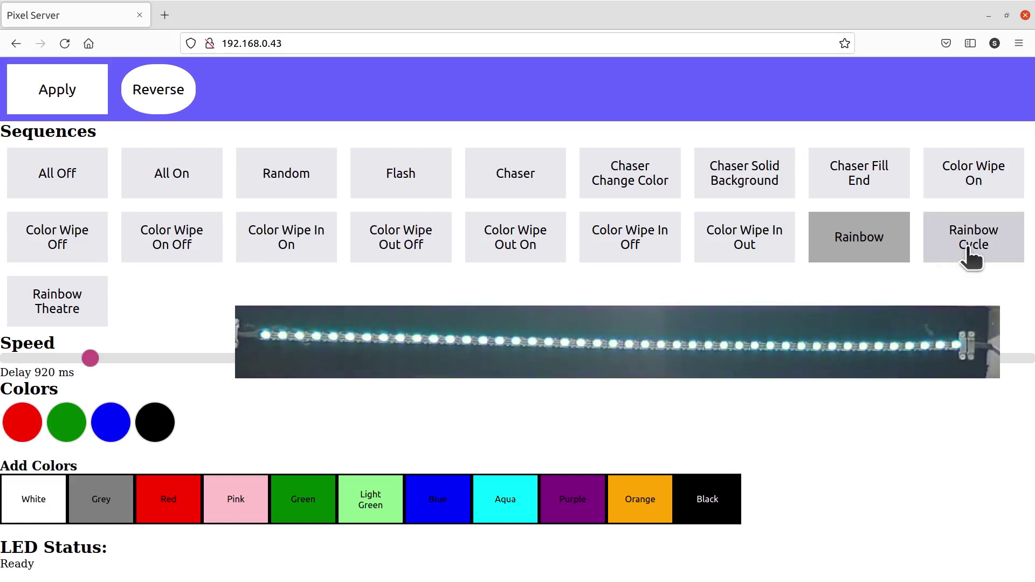
left_click(965, 278)
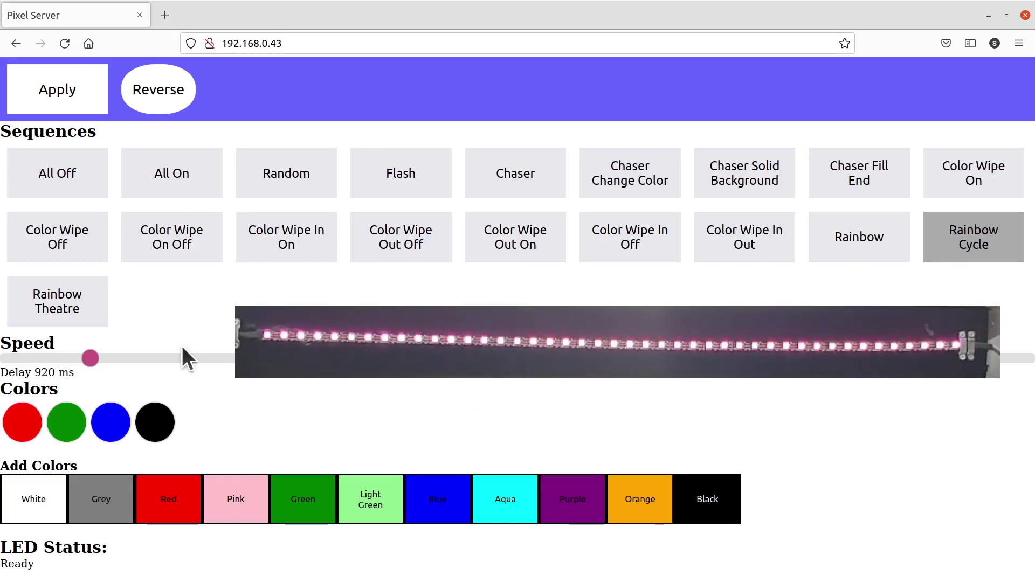
left_click(36, 318)
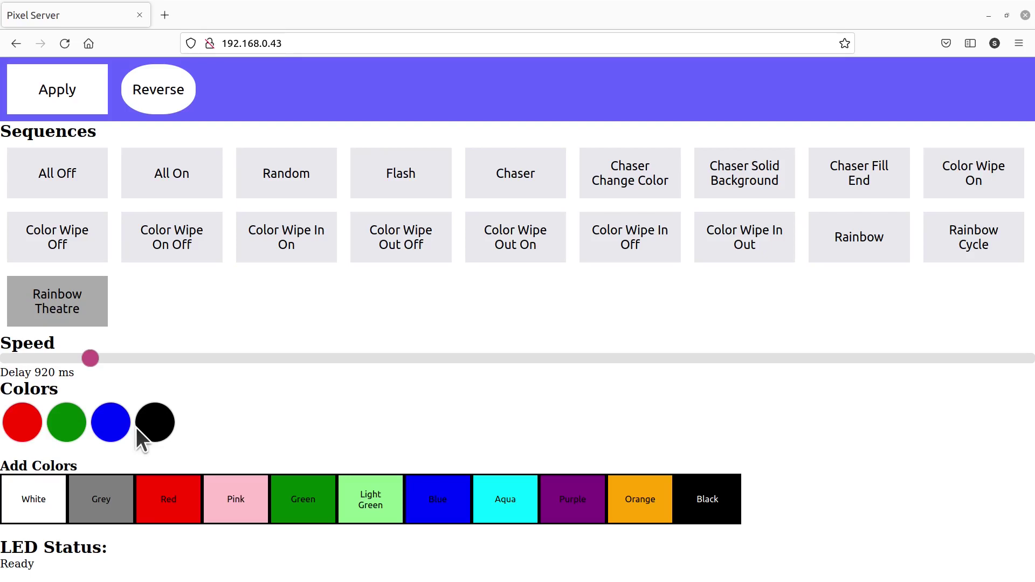
Remove the old colours, add red, black, blue and more blacks, then select Chaser.
left_click(22, 431)
double_click(21, 432)
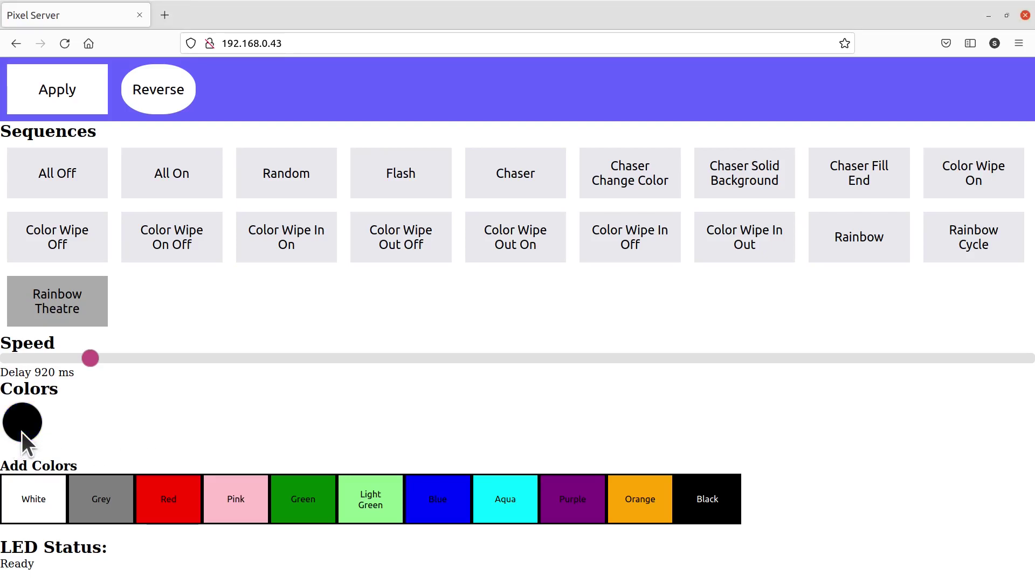
left_click(191, 497)
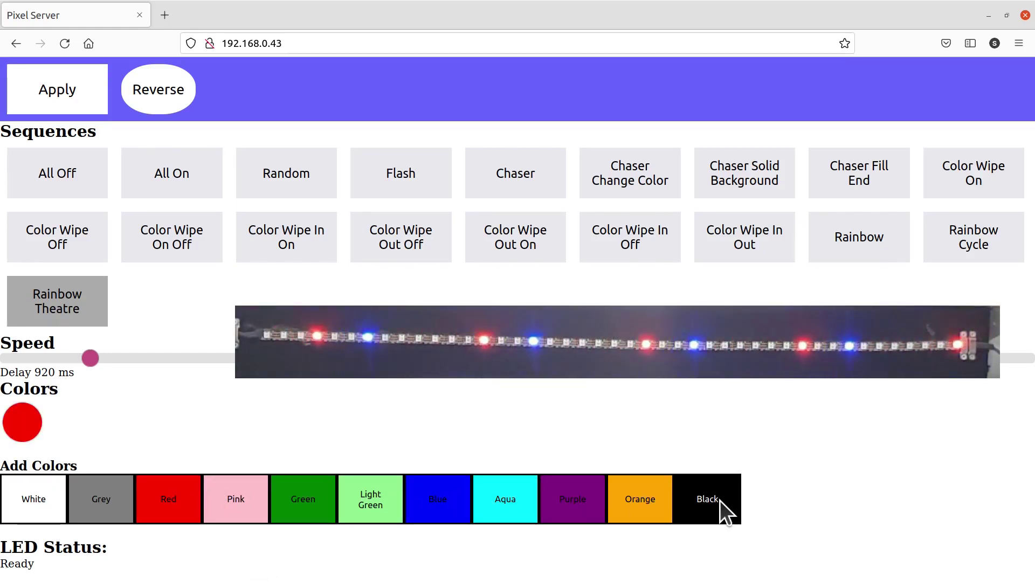
left_click(720, 501)
left_click(720, 500)
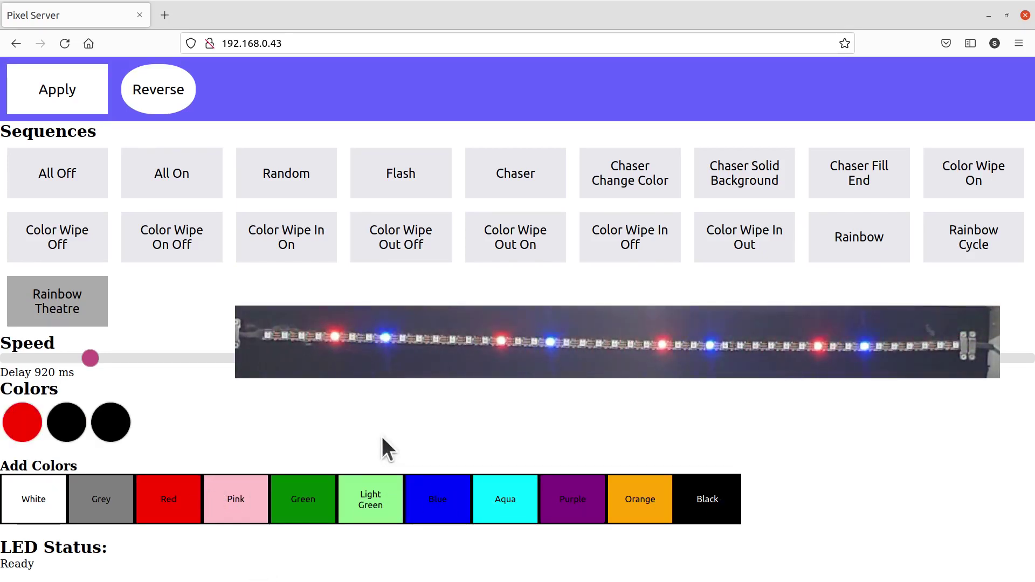
left_click(425, 509)
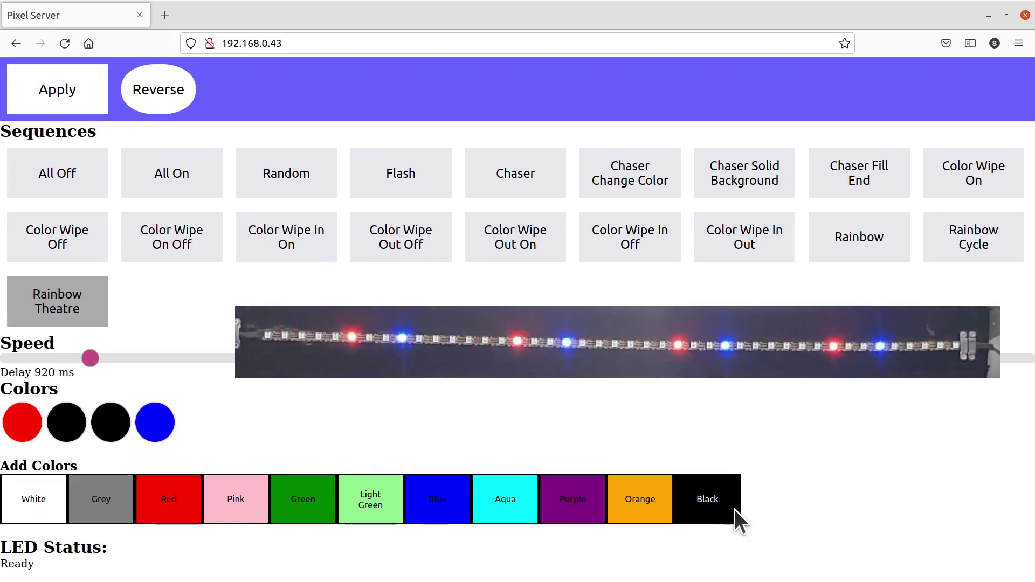
left_click(722, 507)
left_click(722, 507)
left_click(722, 507)
left_click(723, 507)
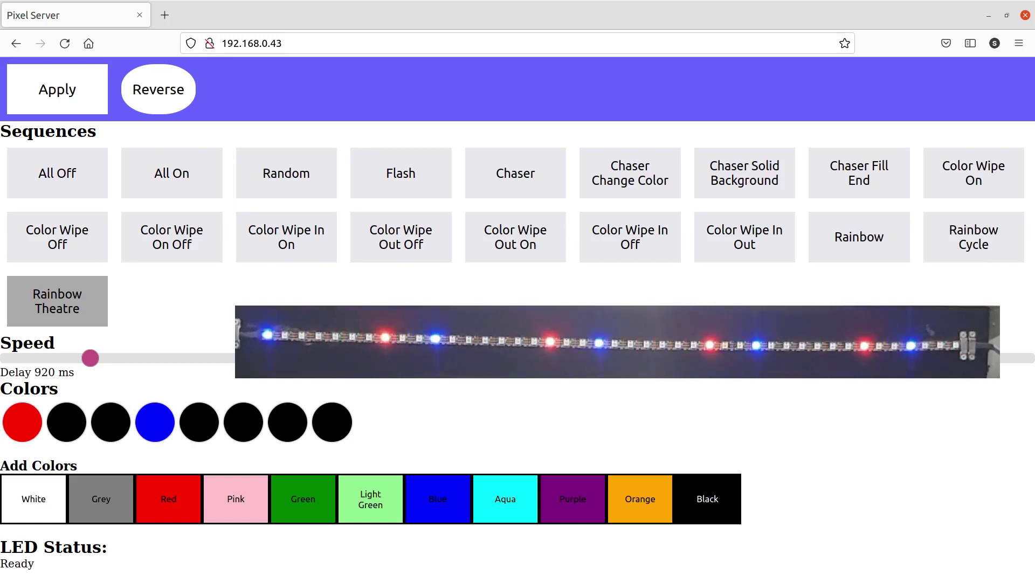
left_click(519, 173)
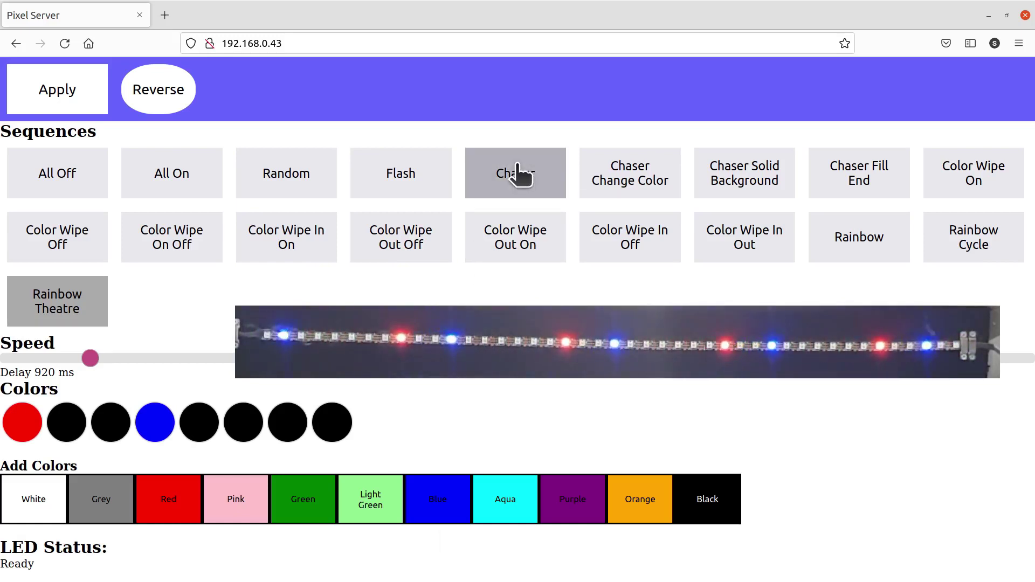
left_click(519, 174)
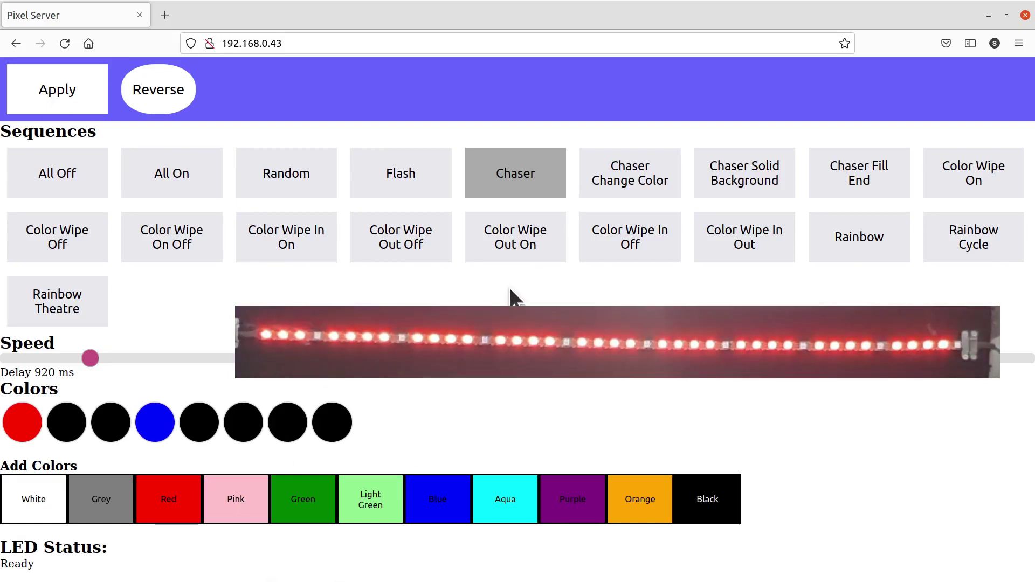
Remove every colour from the Colors row, emptying the list.
left_click(285, 420)
left_click(280, 420)
left_click(243, 422)
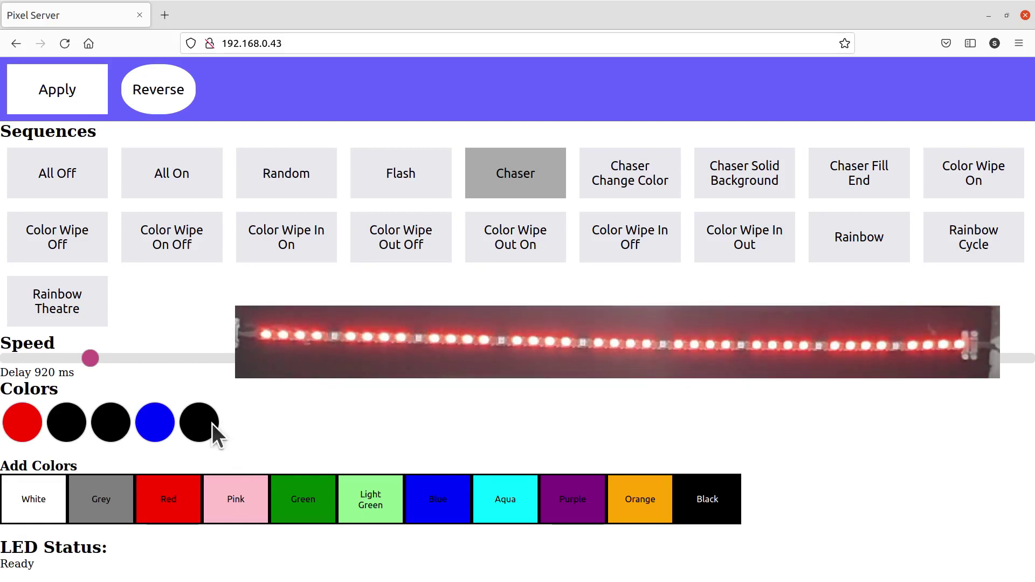
left_click(151, 423)
left_click(156, 422)
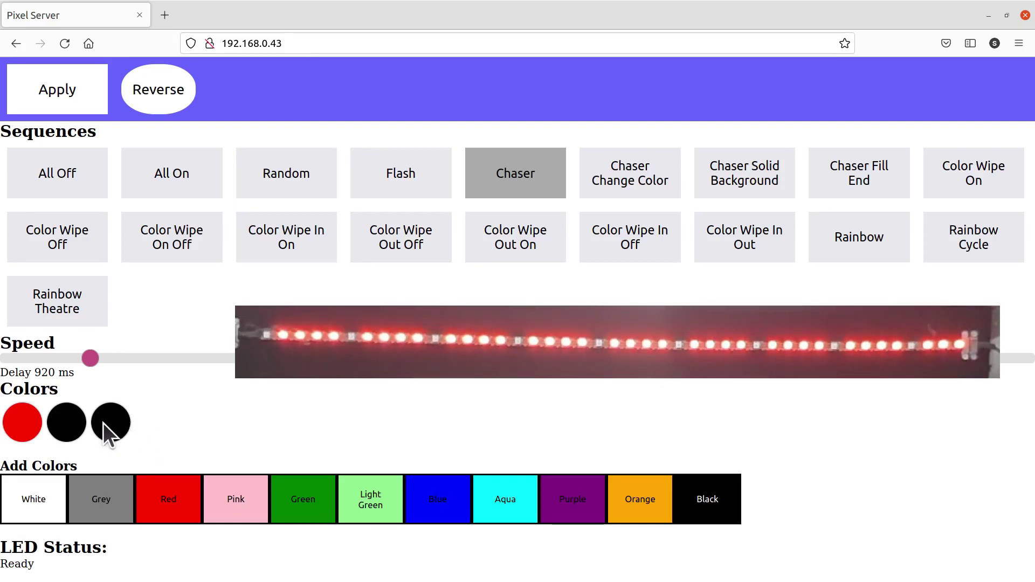
left_click(102, 423)
left_click(18, 420)
left_click(27, 423)
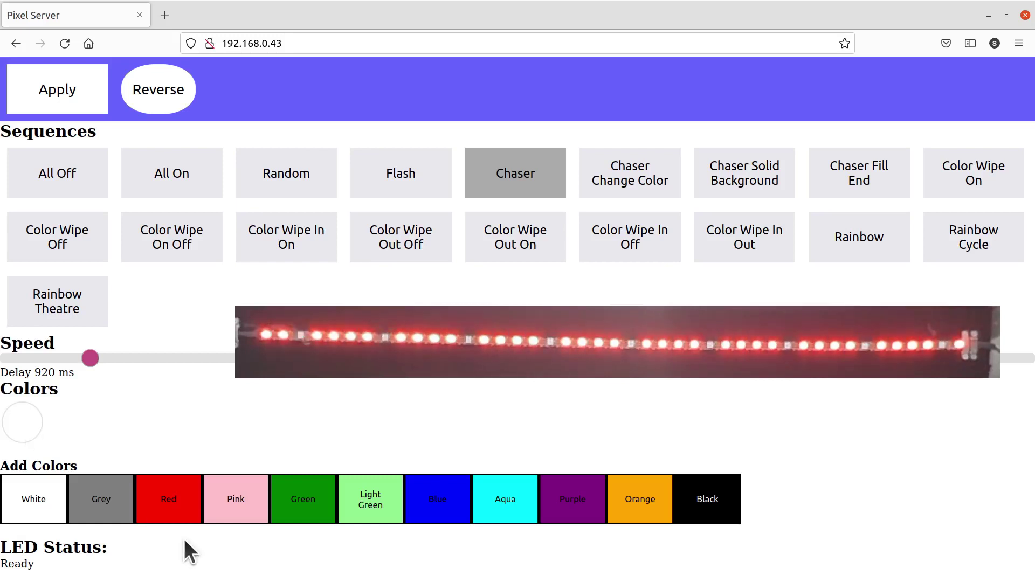
Fill the empty colour list with four reds and a black.
left_click(175, 495)
left_click(176, 495)
left_click(175, 495)
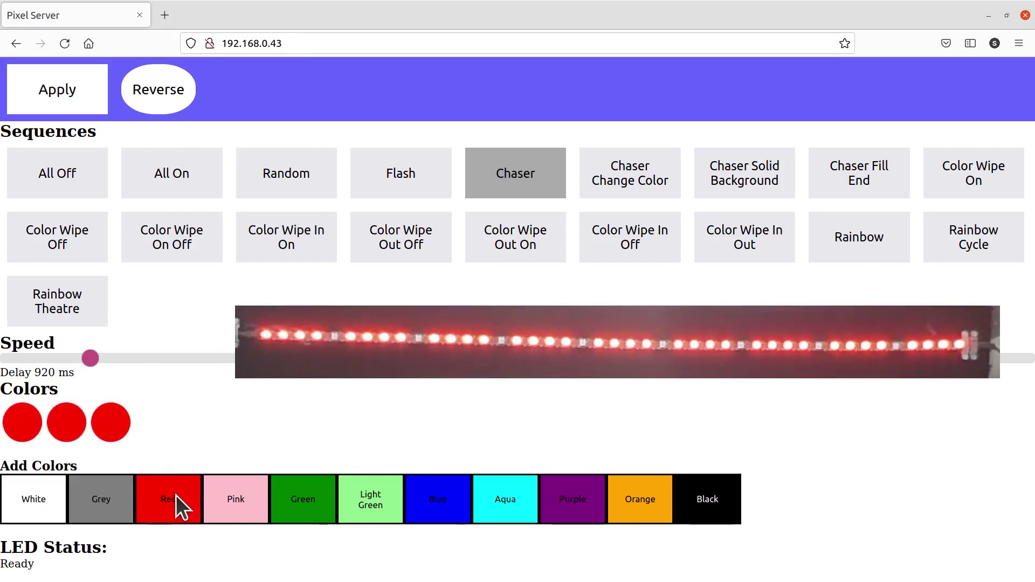
left_click(176, 495)
left_click(701, 506)
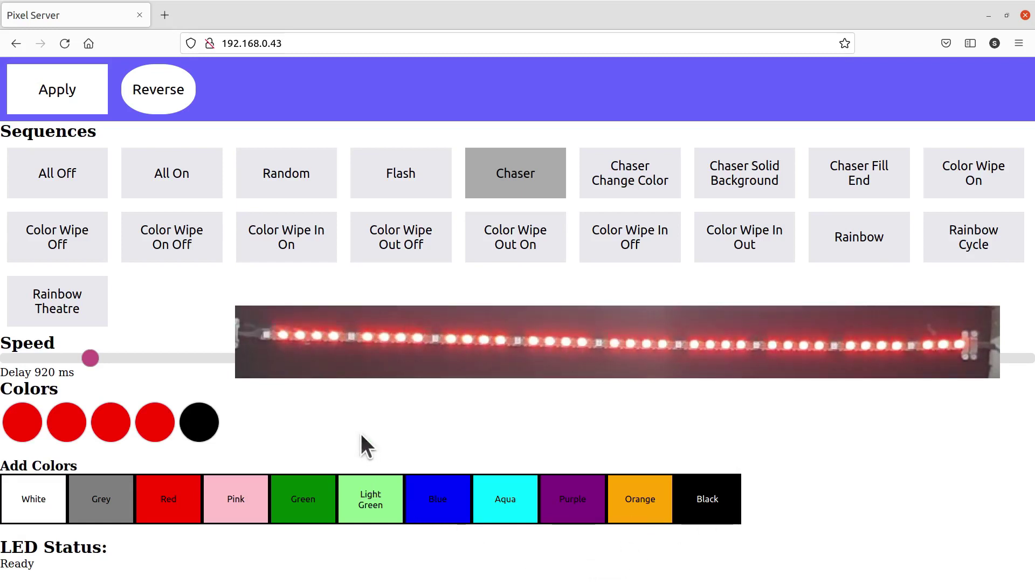